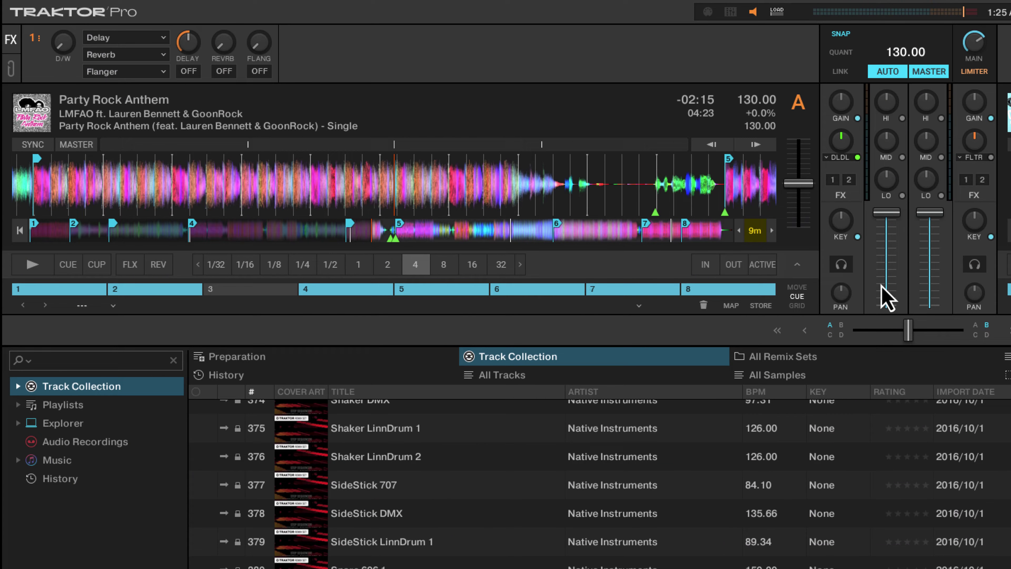
Step: Move the crossfader fully to deck A and play the short vocal just before cue 5 to preview it
mouse_move(611, 191)
mouse_down()
mouse_move(246, 176)
mouse_move(428, 206)
mouse_move(337, 204)
mouse_up()
click(389, 231)
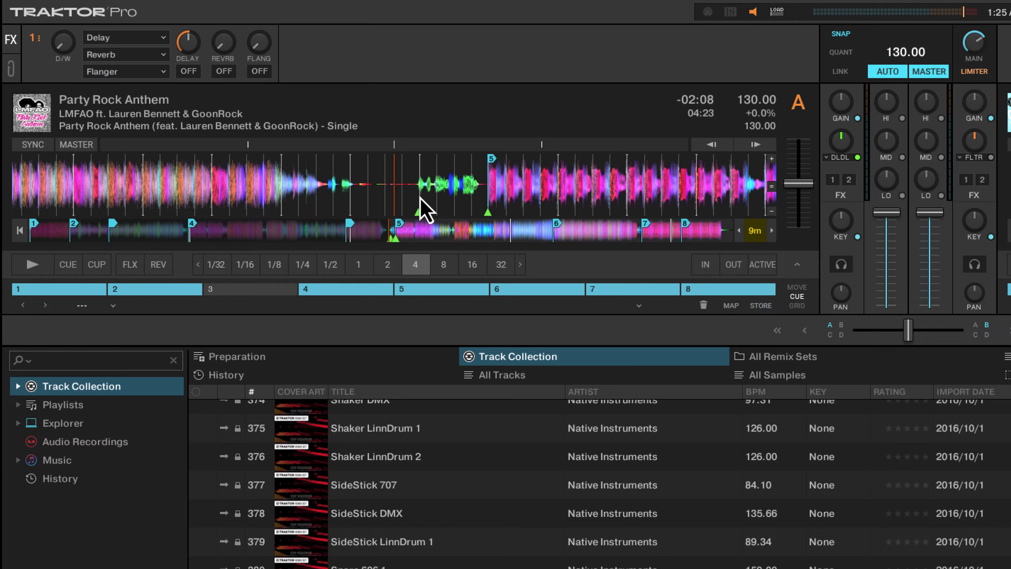
drag(420, 198, 395, 204)
drag(909, 329, 854, 330)
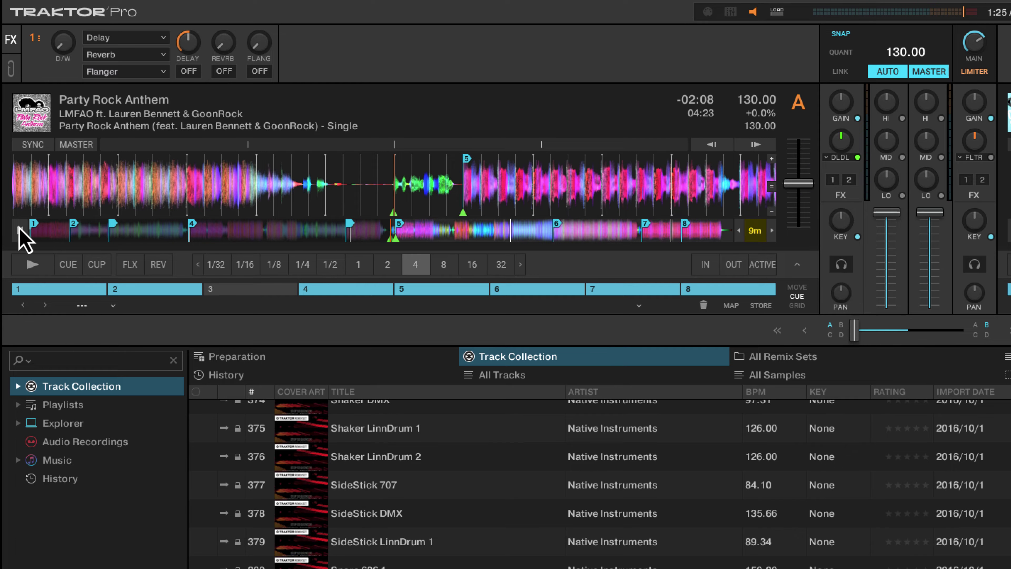
click(34, 266)
click(34, 266)
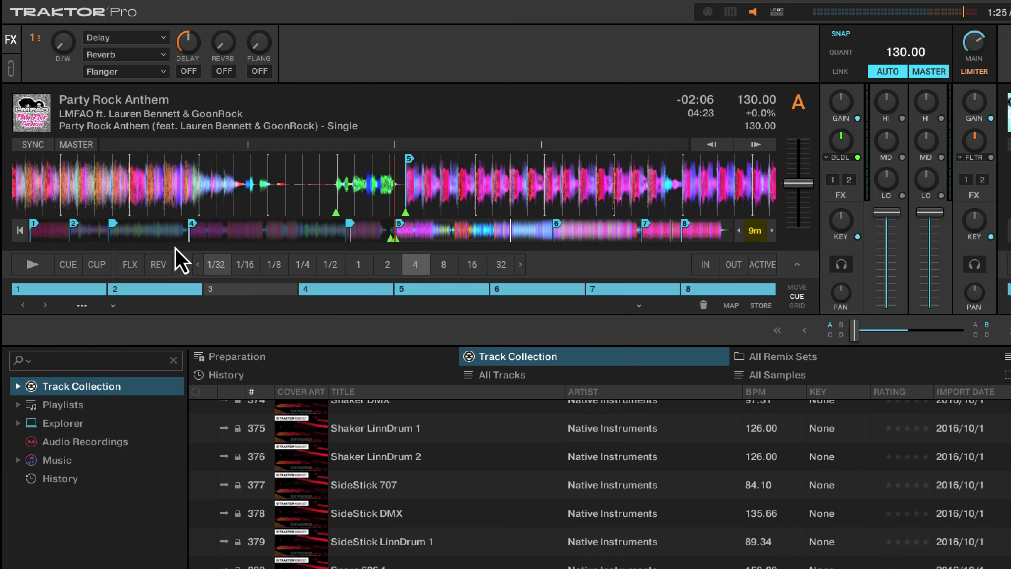
Step: Play deck A from before the breakdown with the crossfader centred, and catch the vocal before cue 5 in a 4-beat loop
click(377, 236)
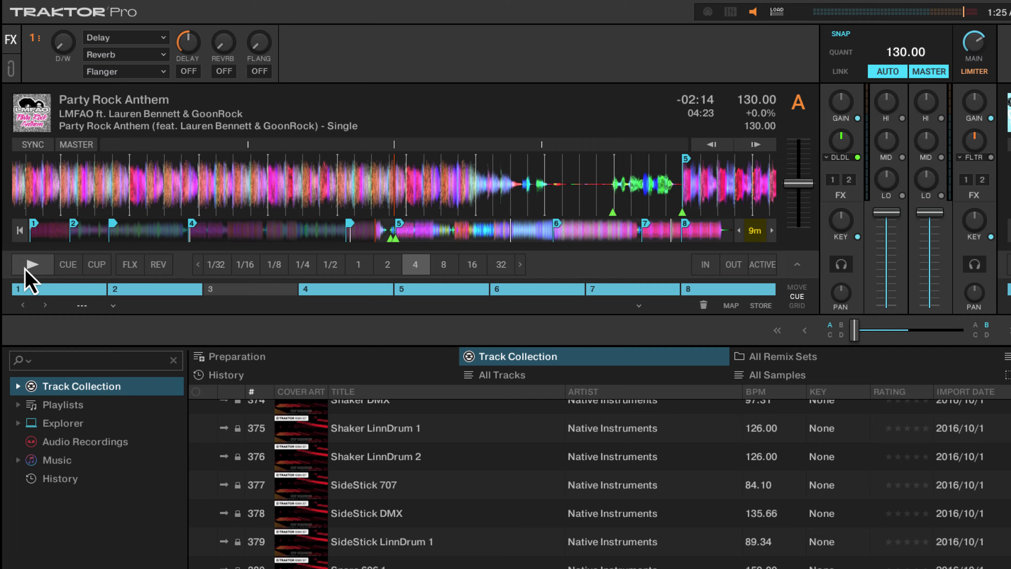
click(415, 265)
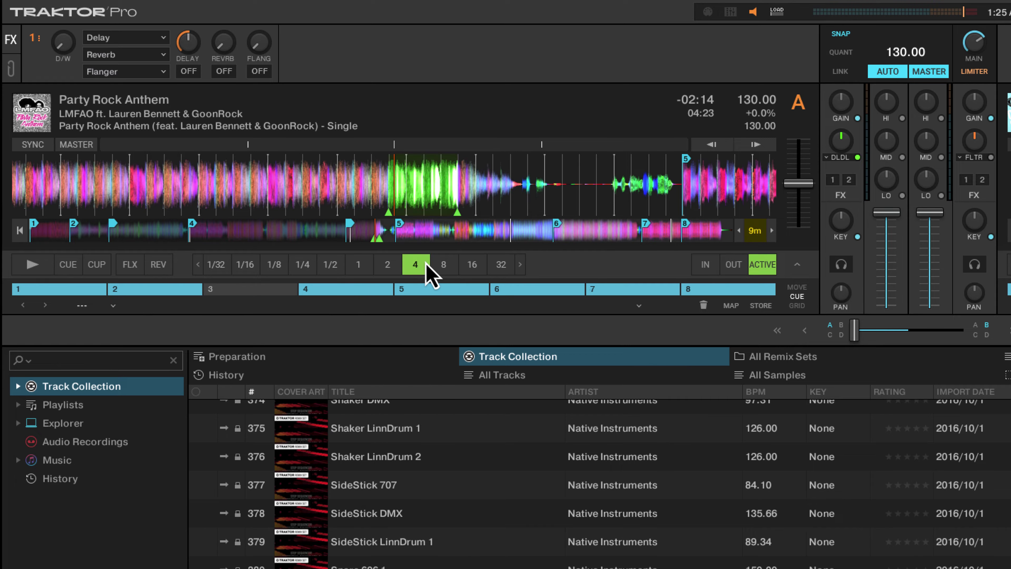
click(415, 264)
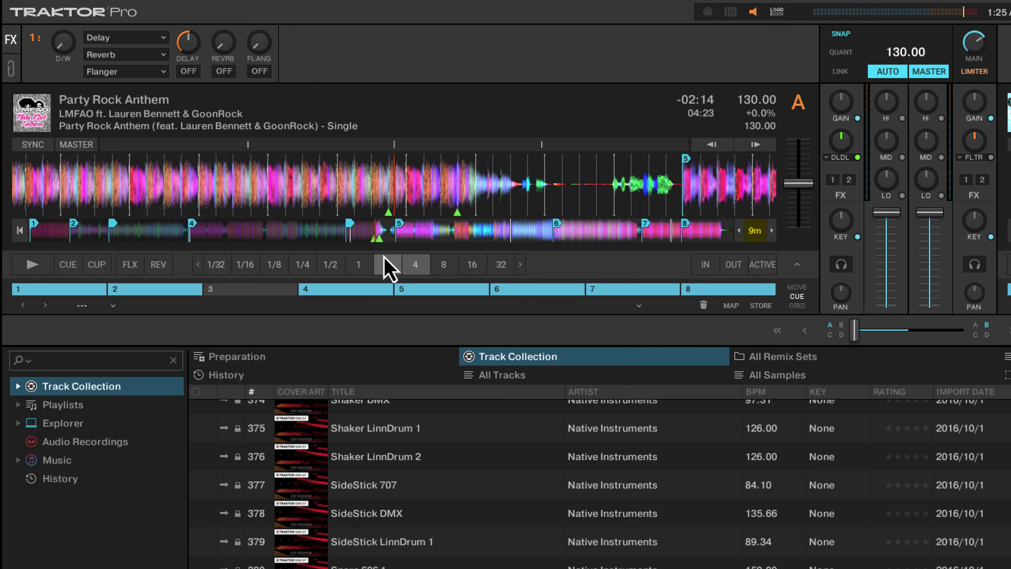
click(387, 264)
click(29, 268)
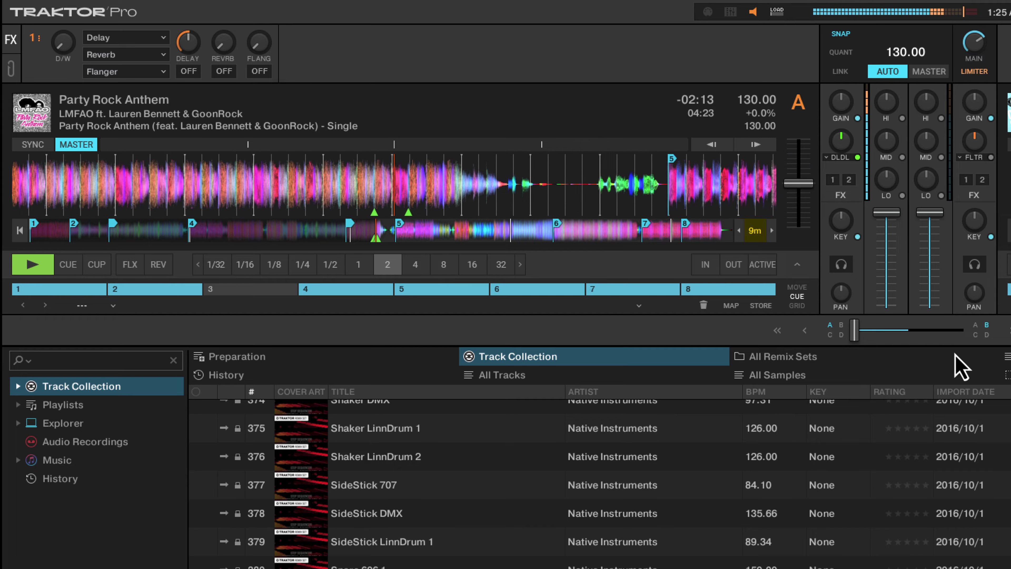
click(912, 330)
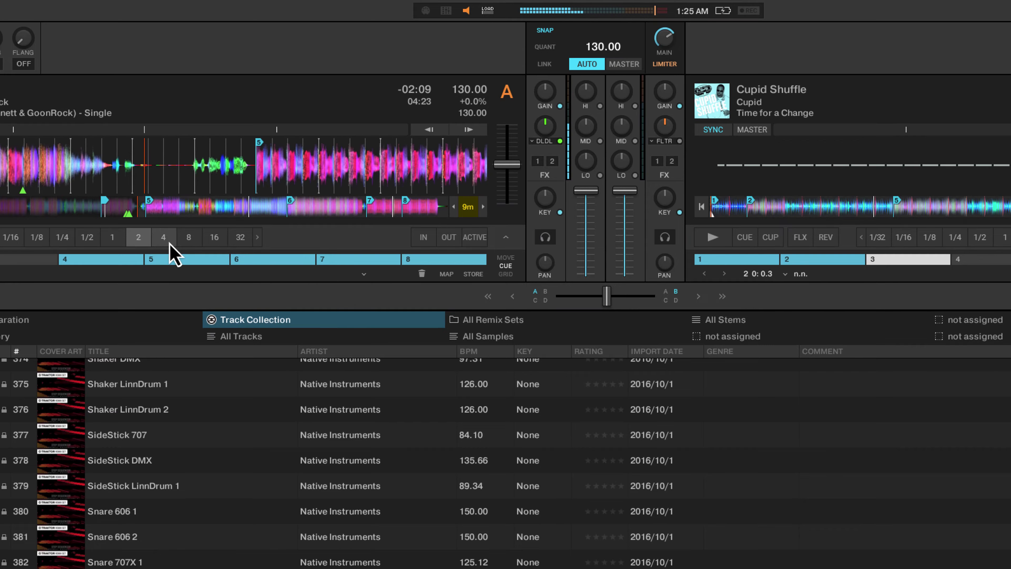
click(164, 238)
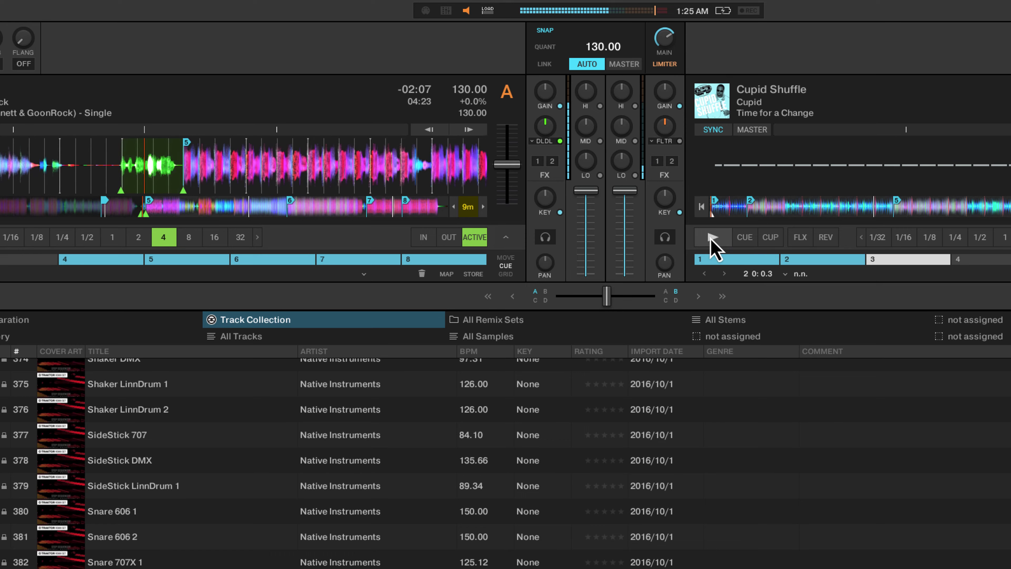
Step: Play Cupid Shuffle over the vocal loop while varying deck A's channel effect and volume at +8.0% tempo, and stop deck B
click(712, 238)
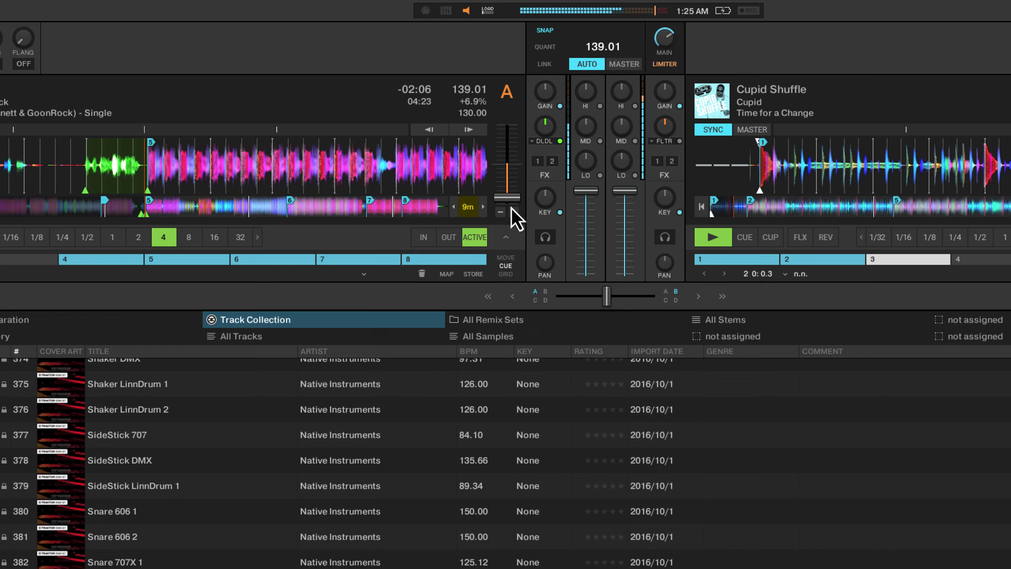
mouse_move(555, 125)
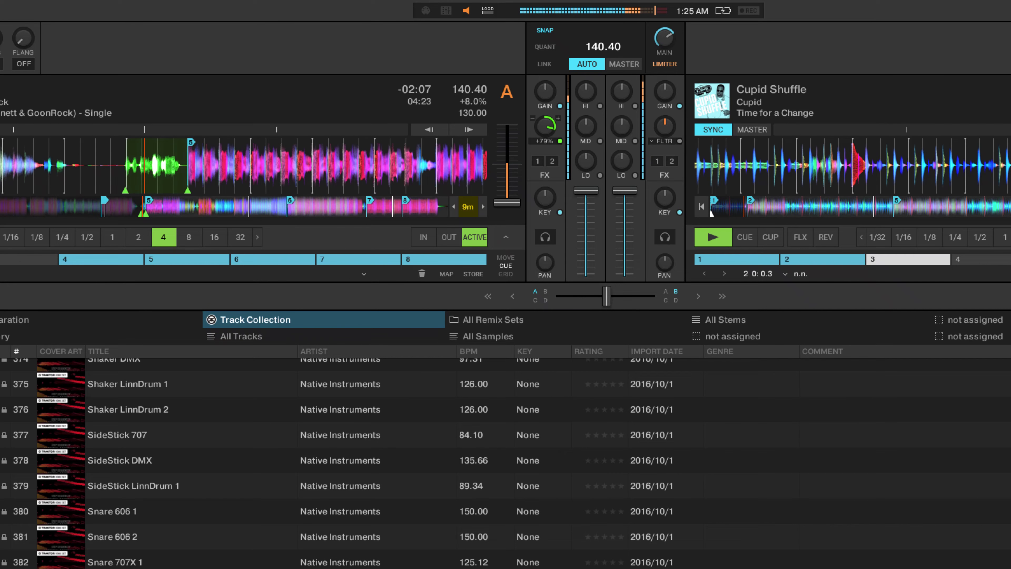
drag(585, 191, 585, 273)
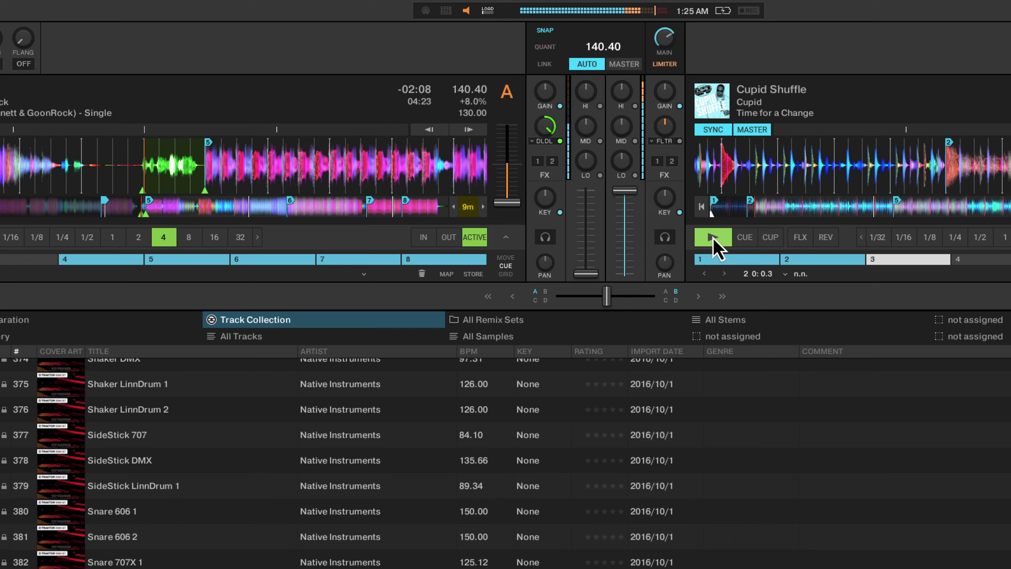
click(713, 237)
double_click(549, 131)
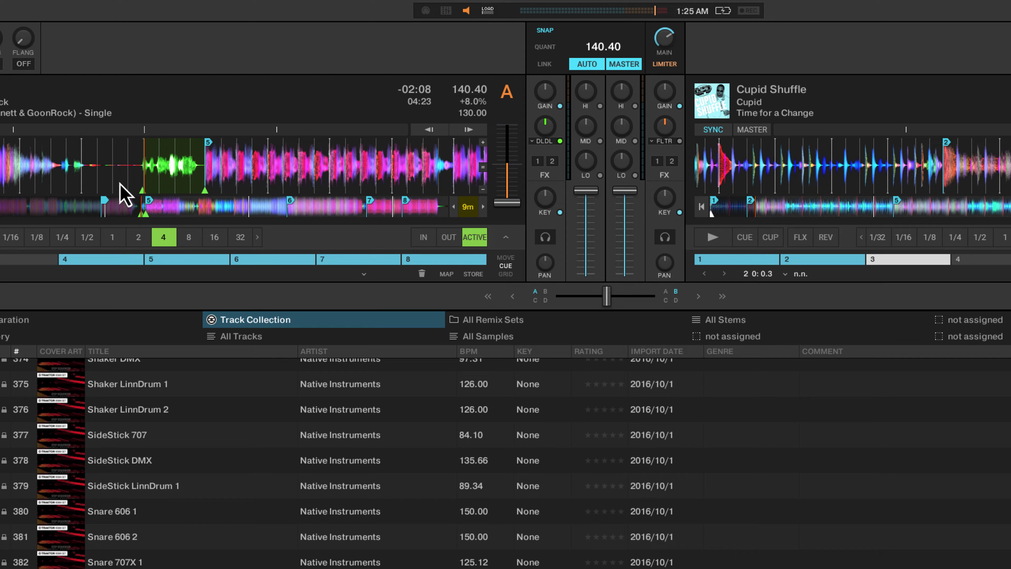
Step: Set a 4-beat loop from the start of the vocal before cue 5 on deck A and store it in hotcue 3
click(164, 238)
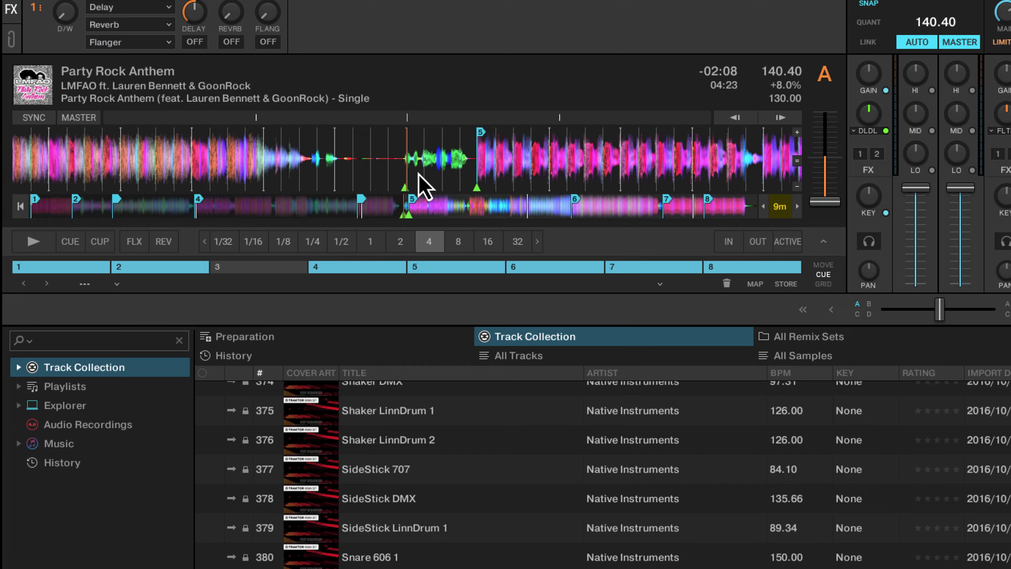
drag(388, 163, 410, 171)
click(429, 241)
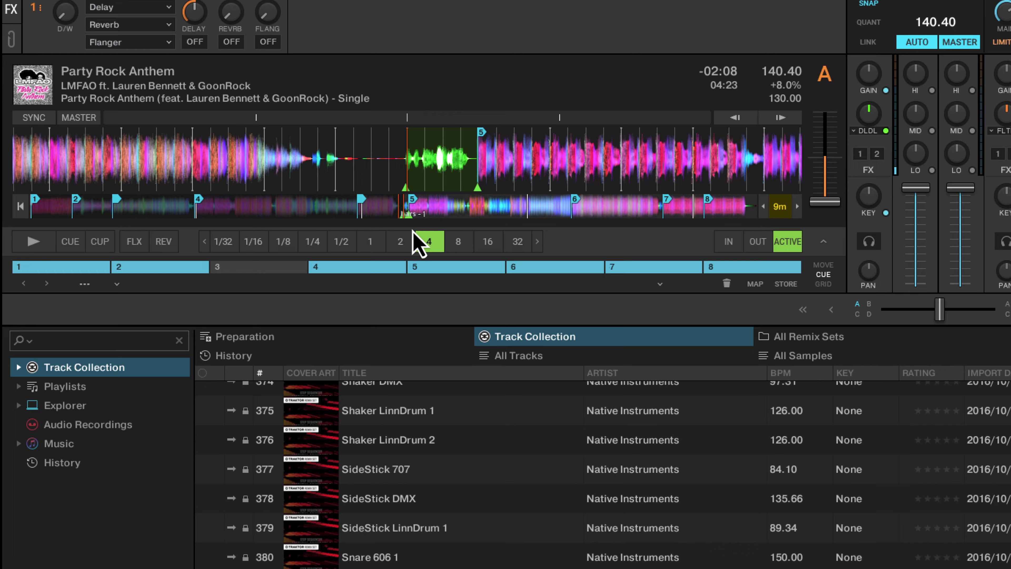
click(290, 266)
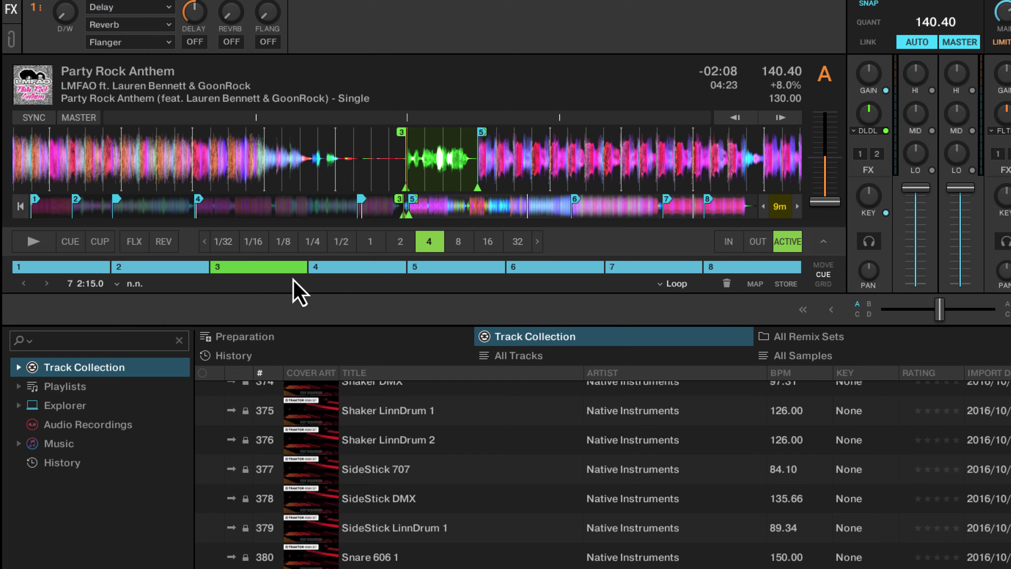
Step: Test the loop stored in hotcue 3, including from cue 4 during playback with deck A's tempo reset to +0.0%
click(290, 271)
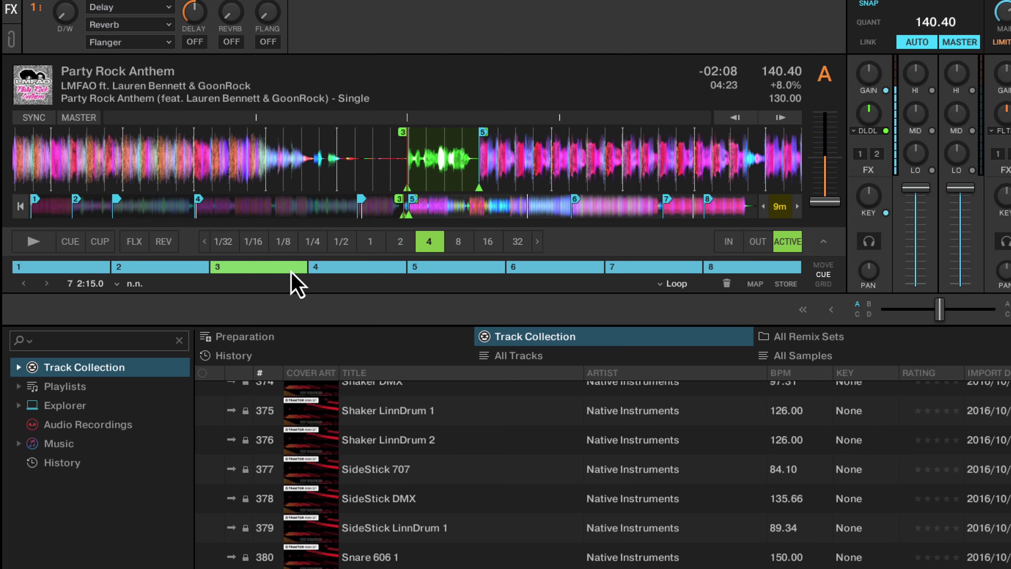
click(261, 267)
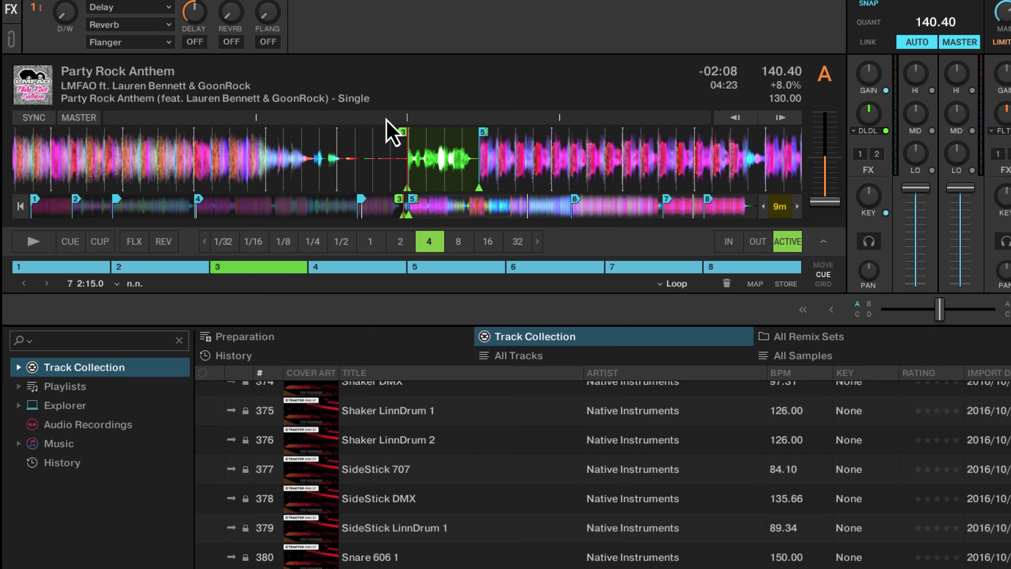
click(198, 213)
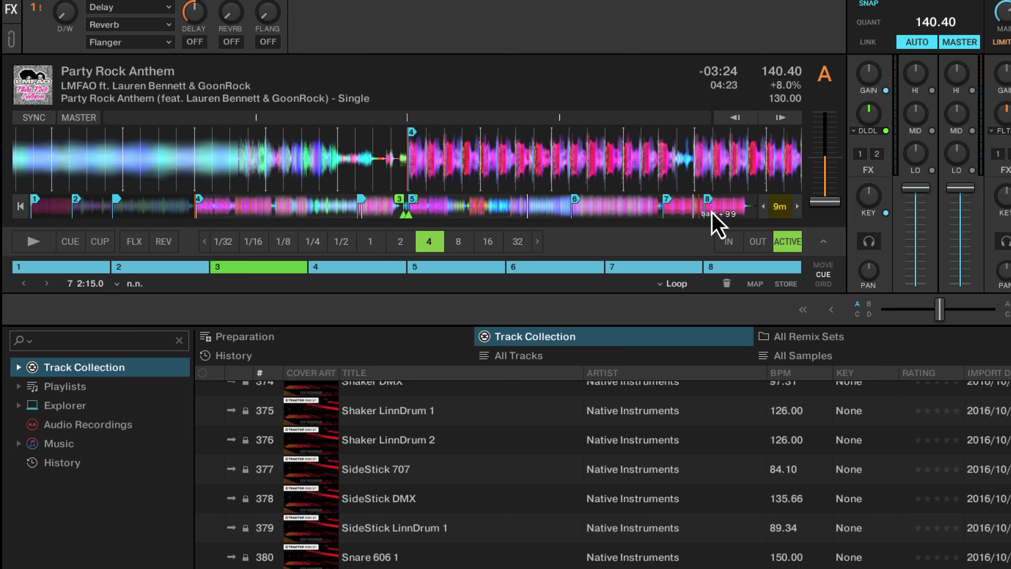
click(798, 162)
double_click(815, 164)
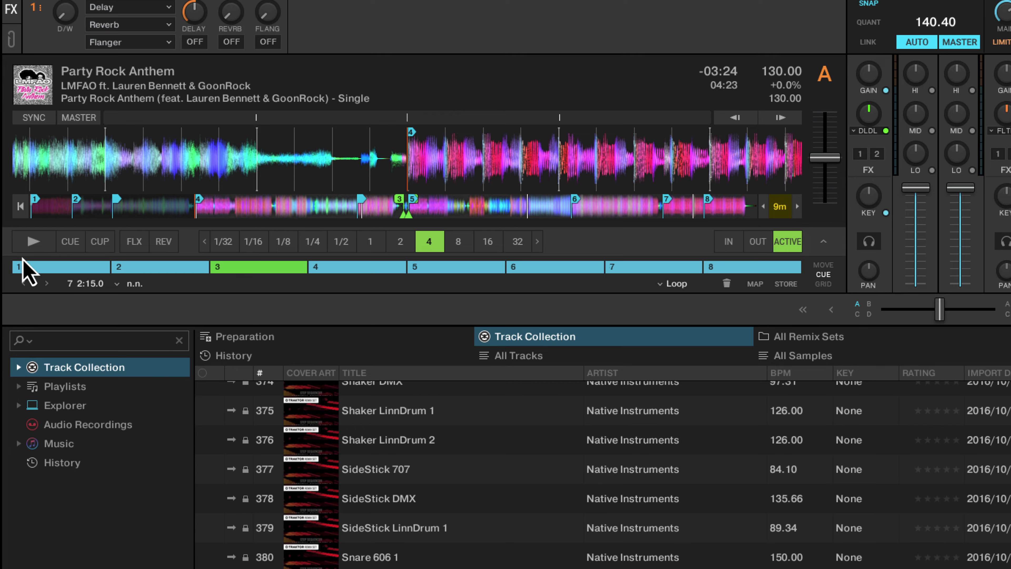
click(31, 242)
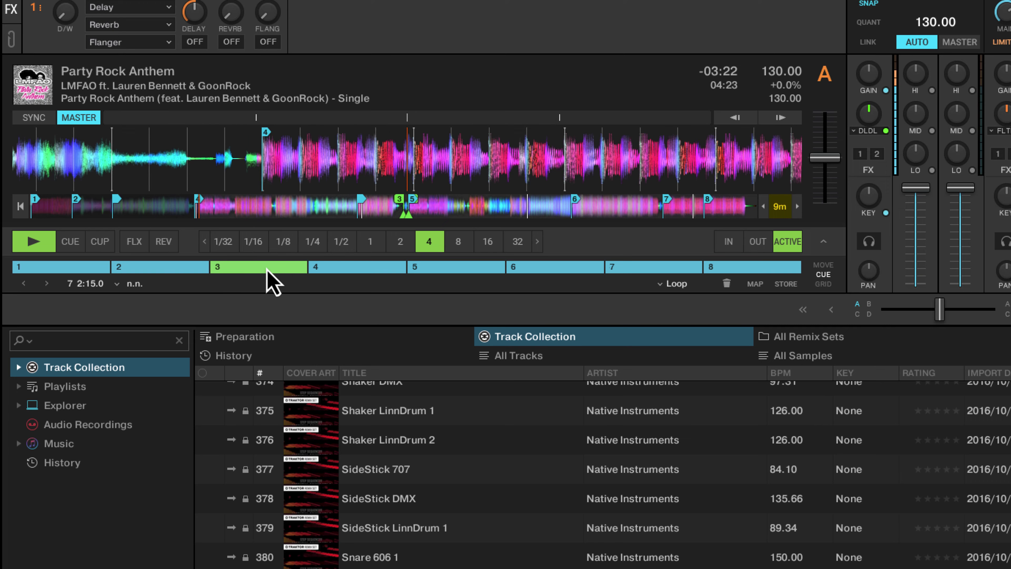
click(267, 269)
click(37, 237)
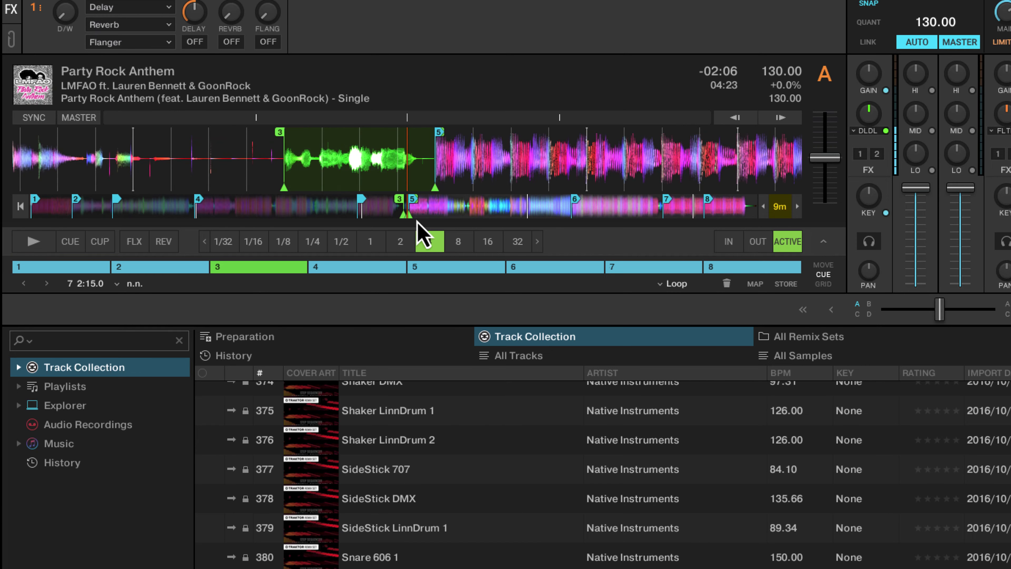
Step: Place deck A ahead of the breakdown, with the waveform showing the stored loop, and toggle the loop until it is inactive
click(383, 208)
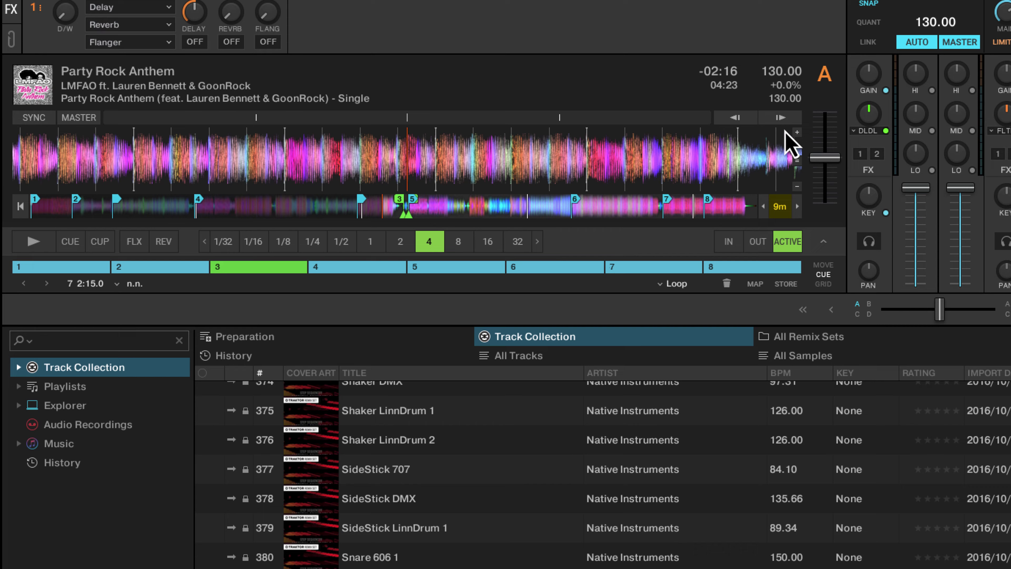
click(797, 185)
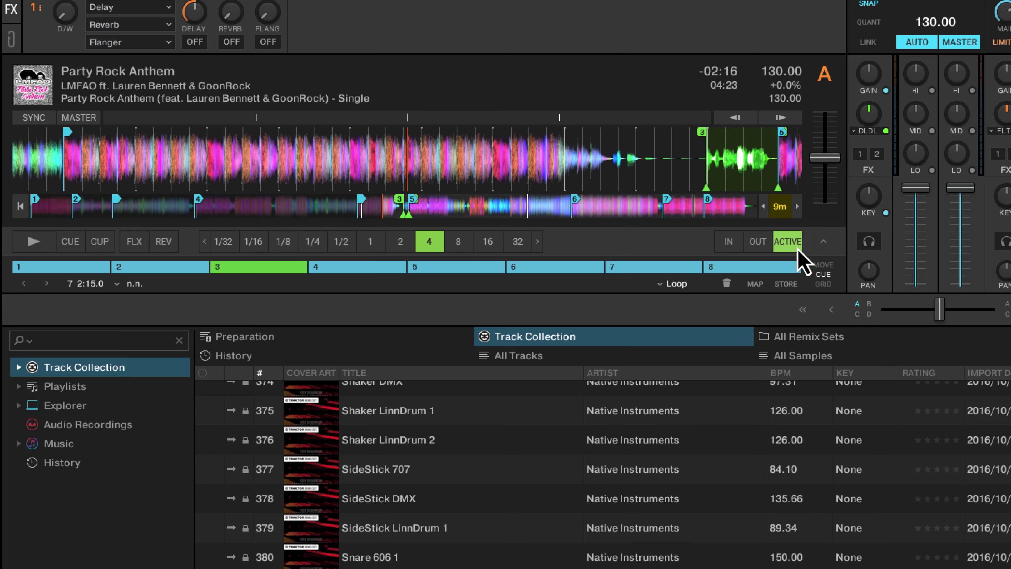
click(788, 242)
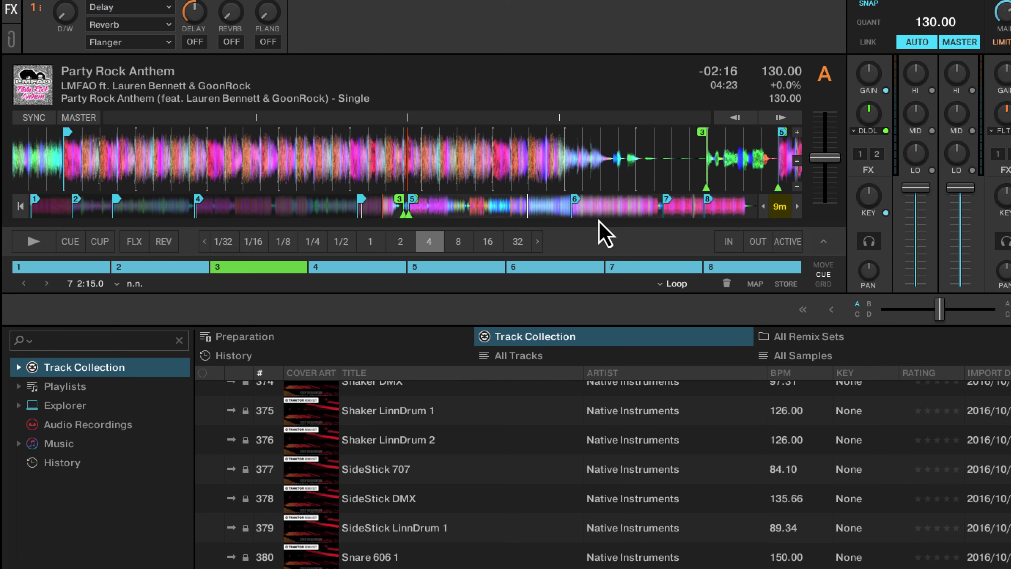
click(783, 243)
click(783, 243)
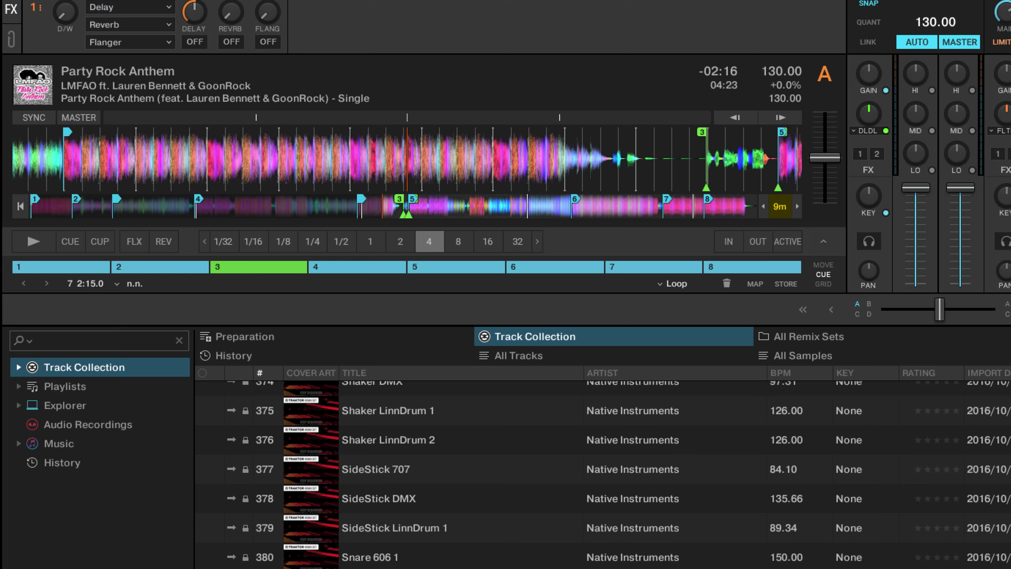
Step: Reload Party Rock Anthem on deck A, place it before the hotcue 3 loop and play into the vocal with the loop active
drag(500, 566, 454, 168)
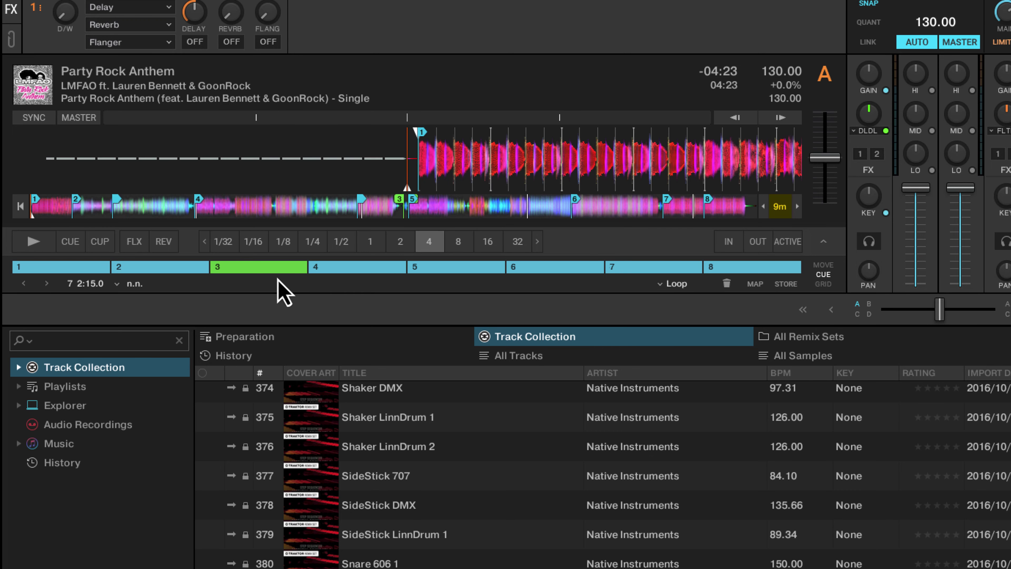
click(401, 205)
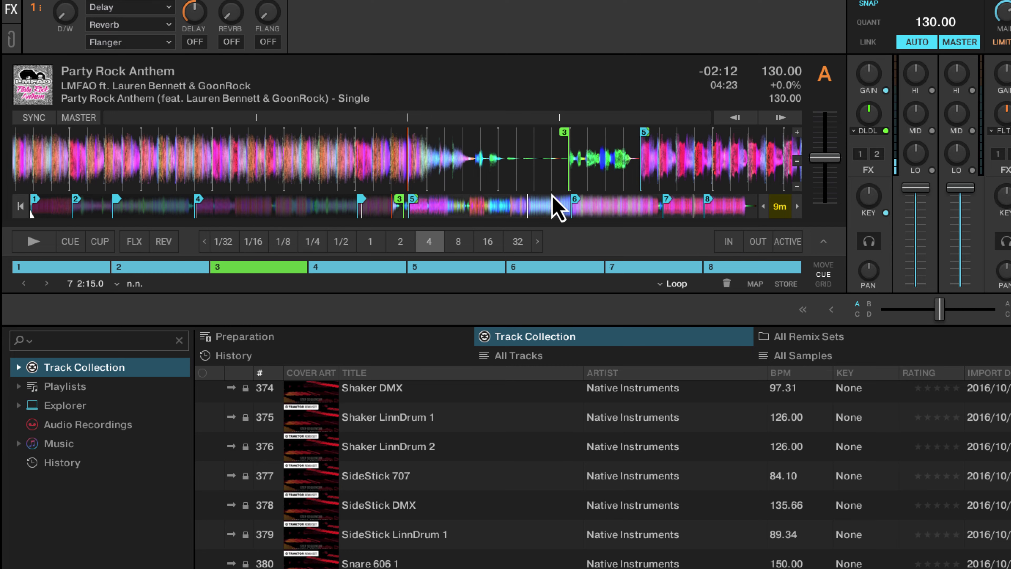
click(792, 243)
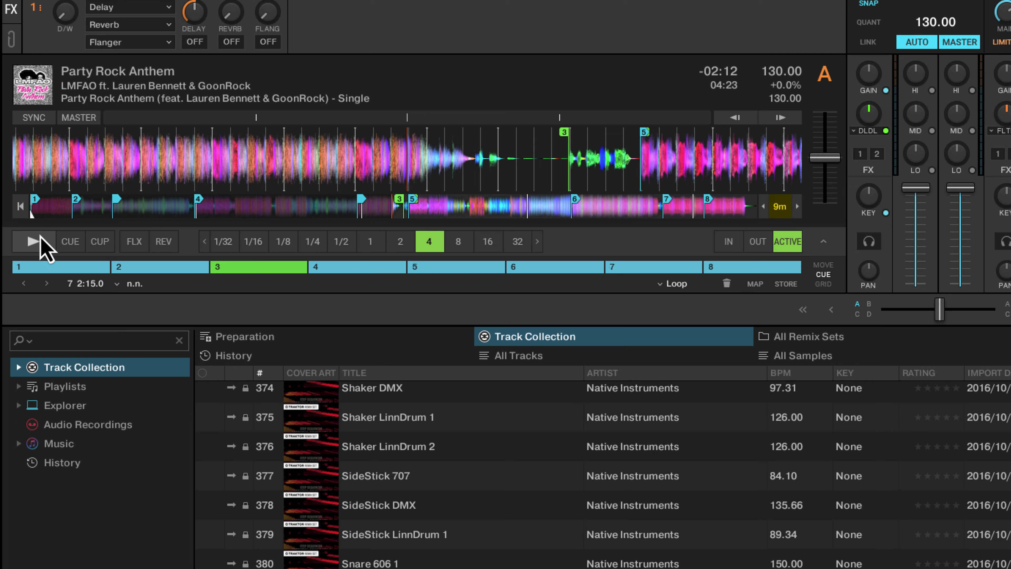
click(32, 241)
click(788, 242)
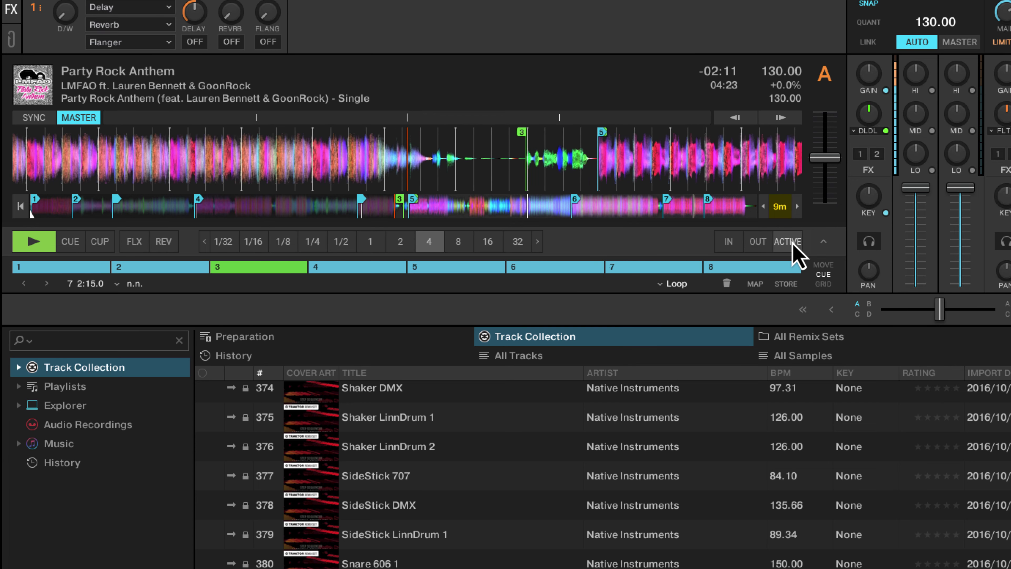
click(788, 242)
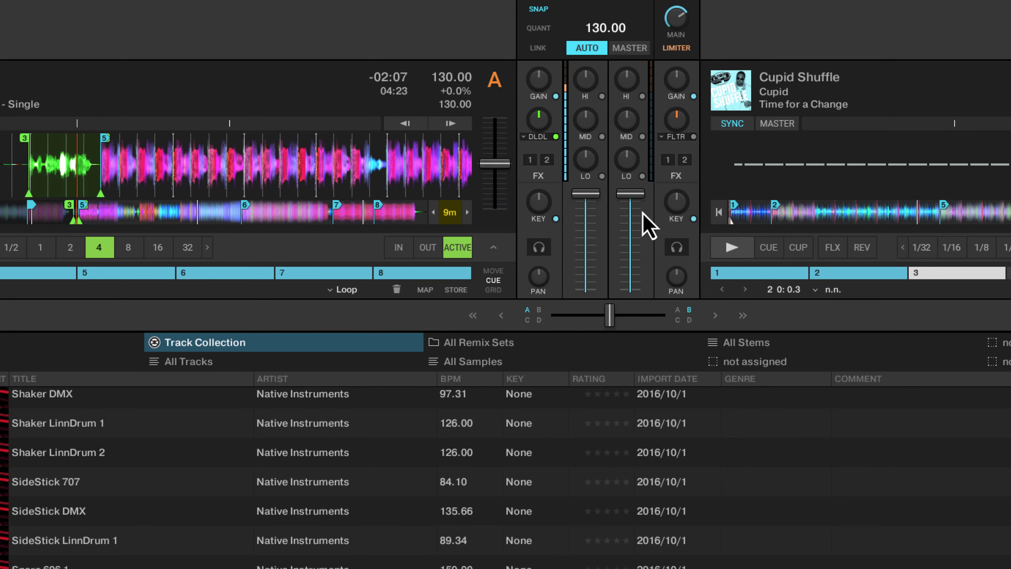
Step: Play Cupid Shuffle on deck B over the looped vocal and stop playback
mouse_move(661, 211)
click(731, 250)
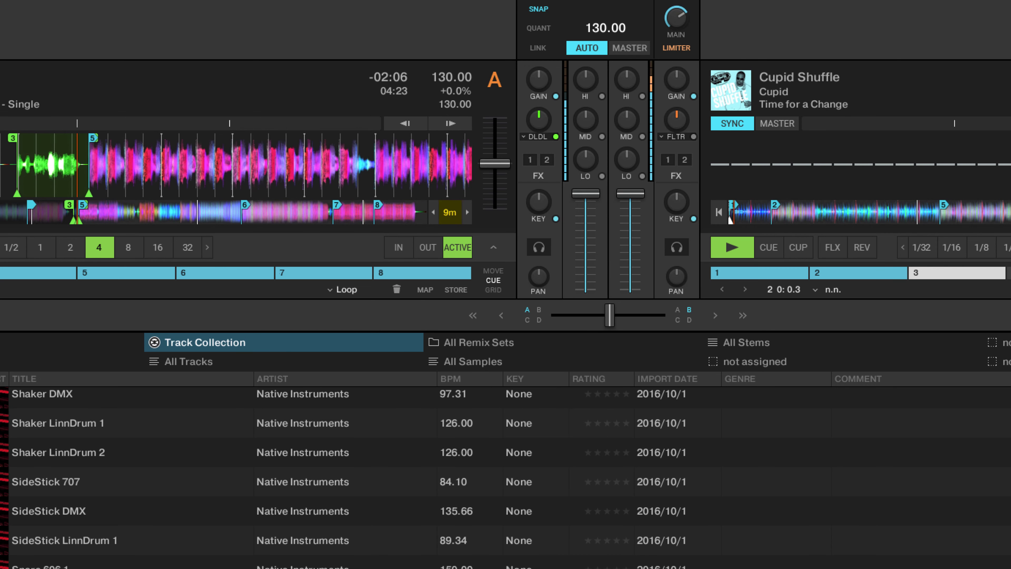
click(732, 249)
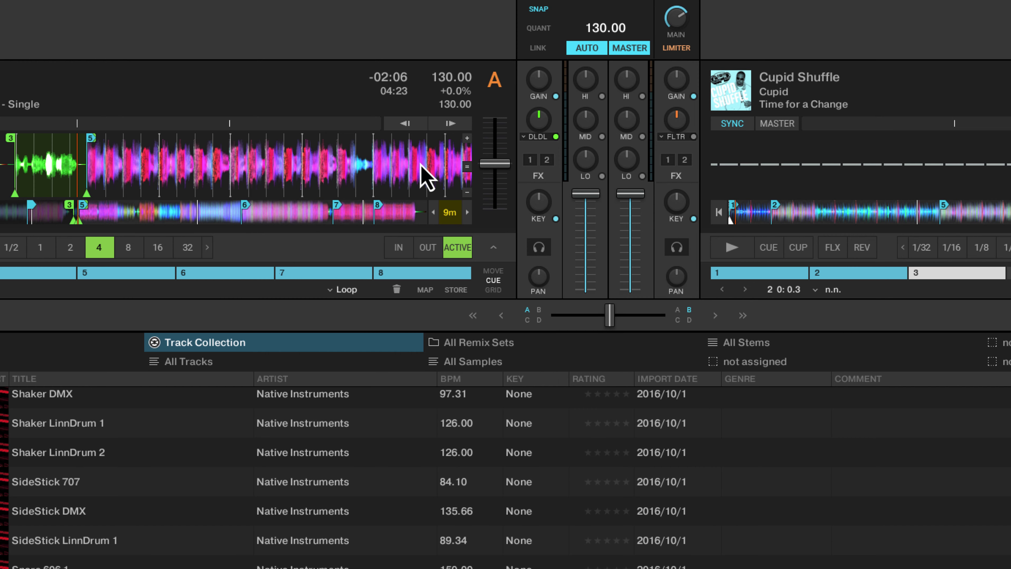
Step: Deactivate deck A's loop and move its playhead ahead to 1:24 remaining
click(102, 252)
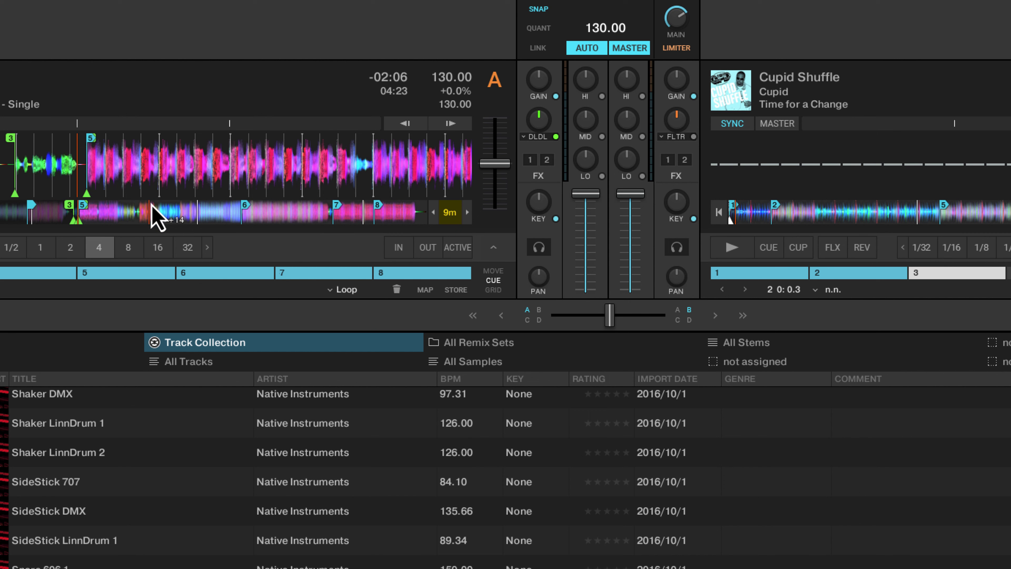
drag(127, 213, 208, 224)
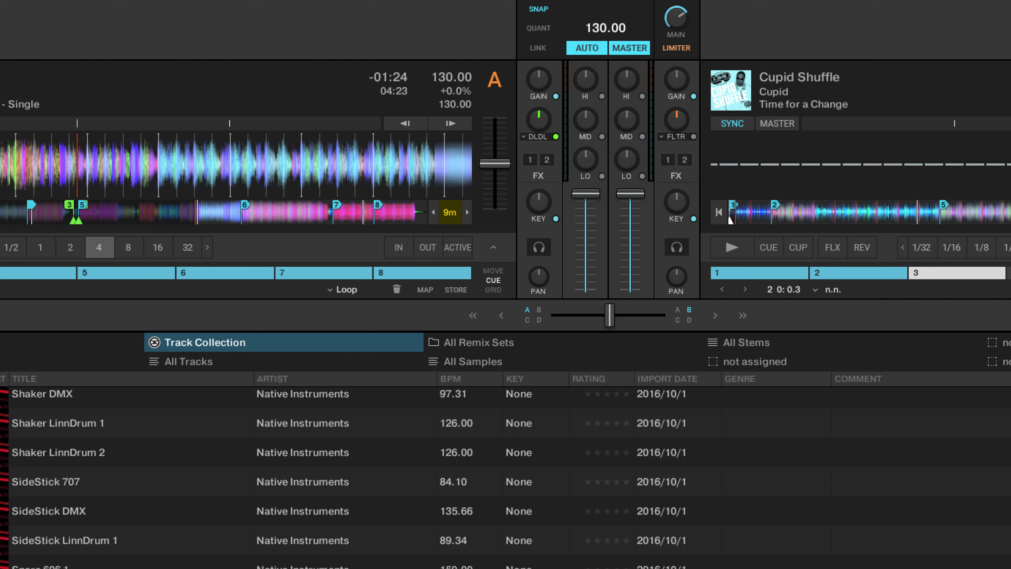